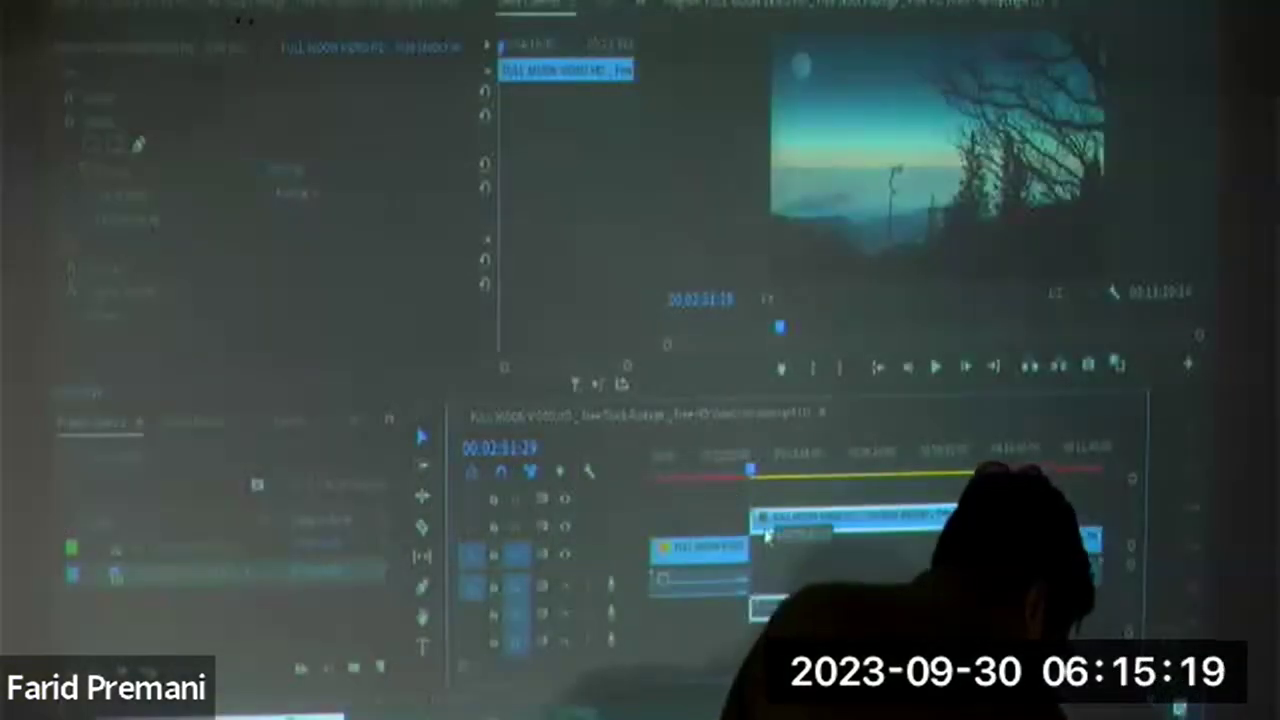
pyautogui.moveTo(766, 537)
pyautogui.mouseDown()
pyautogui.moveTo(752, 544)
pyautogui.moveTo(768, 549)
pyautogui.mouseUp()
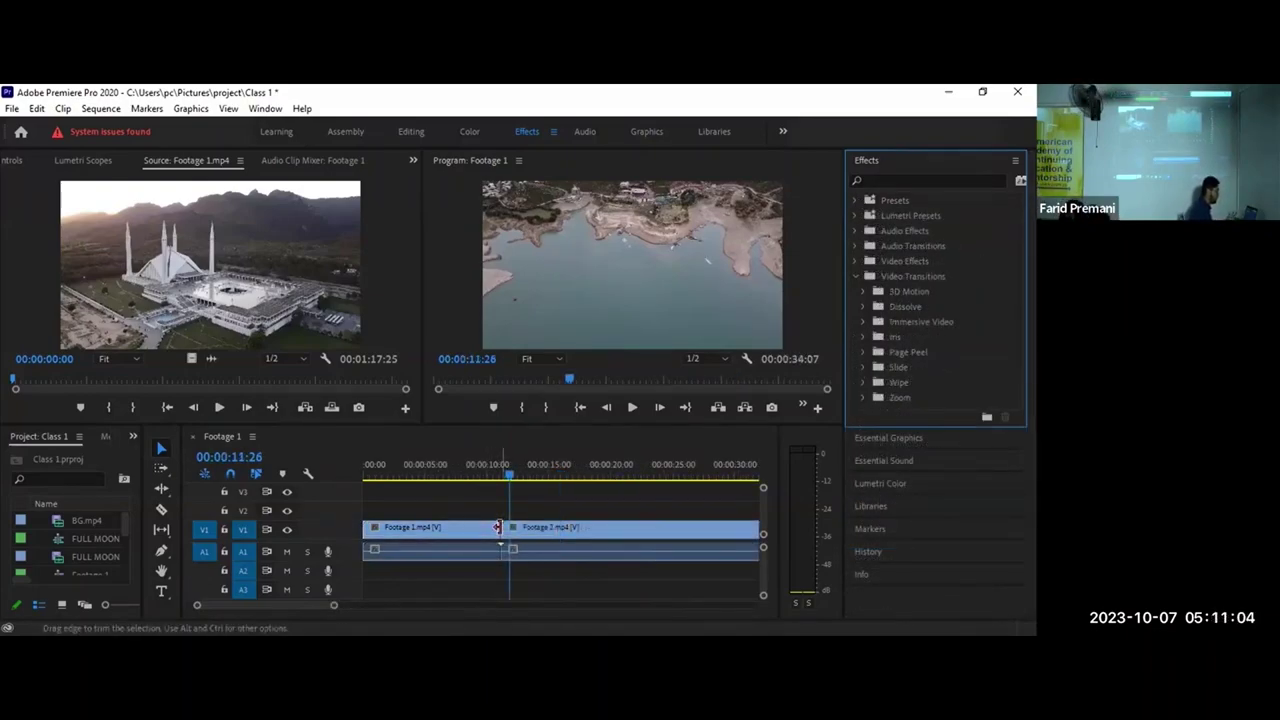
pyautogui.moveTo(497, 527); pyautogui.dragTo(496, 527)
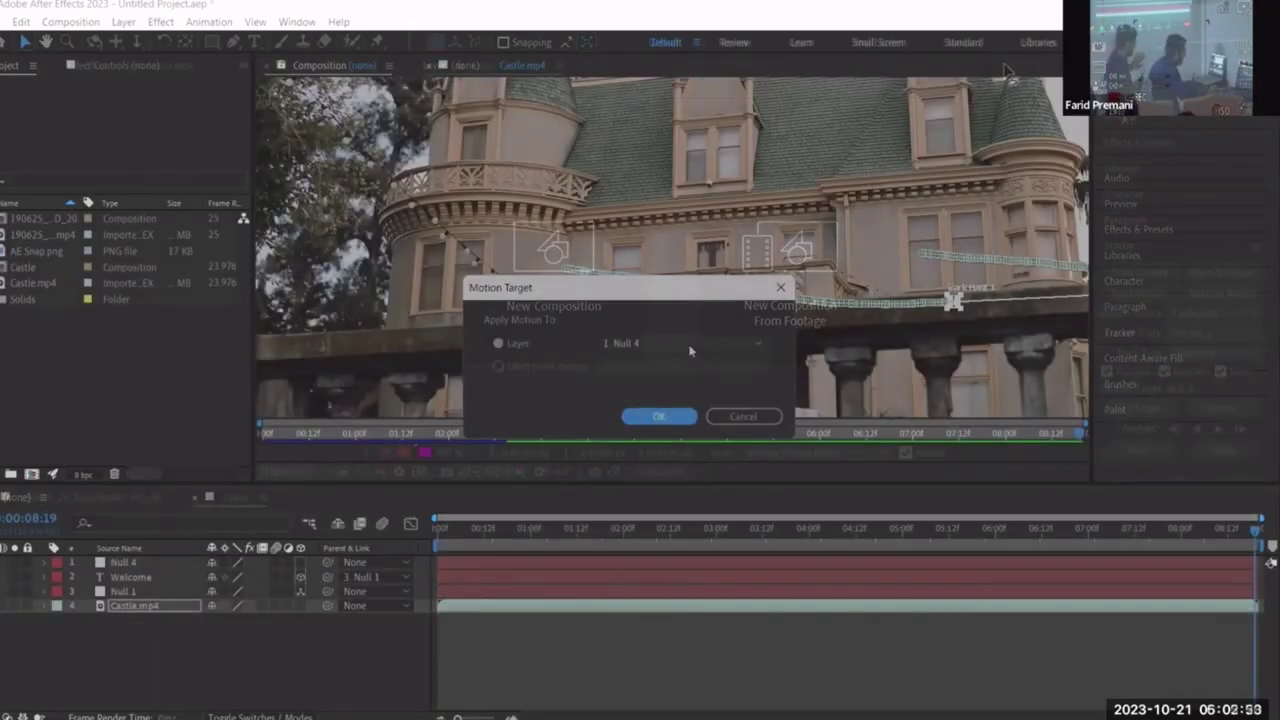
# Apply the Castle.mp4 motion tracking data to the Null 4 layer in both X and Y dimensions.
pyautogui.click(680, 343)
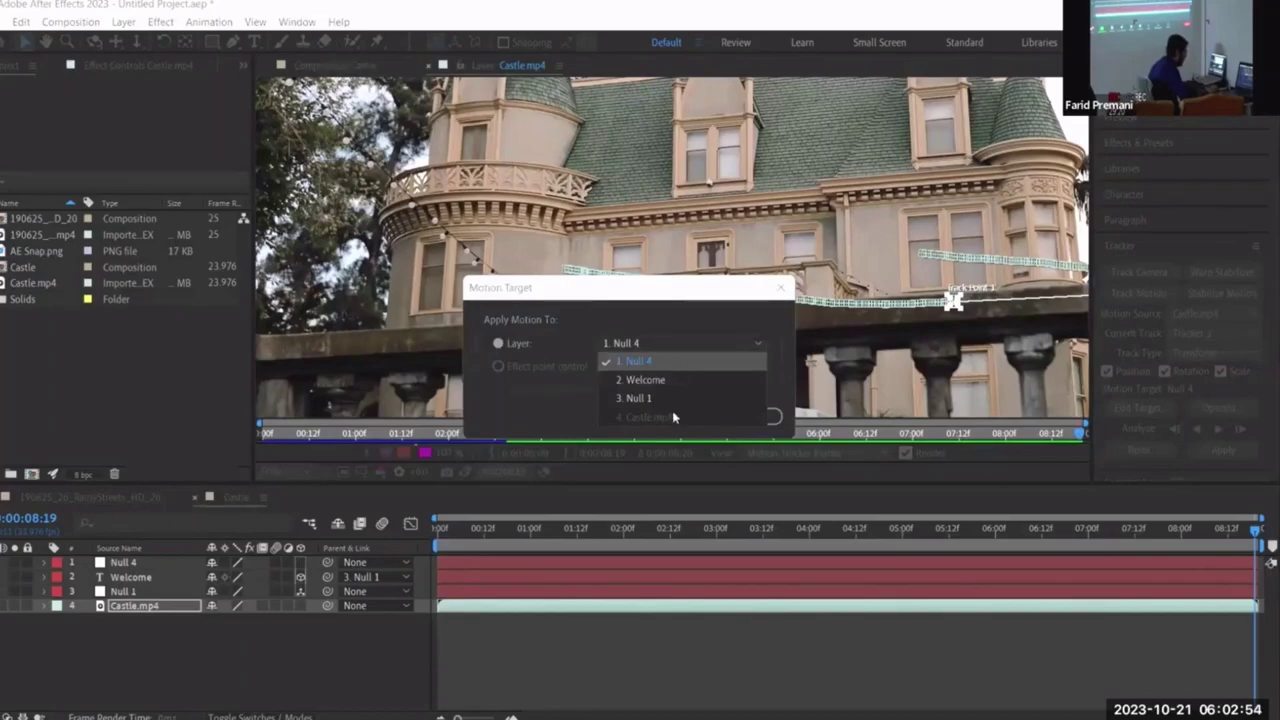
pyautogui.click(673, 417)
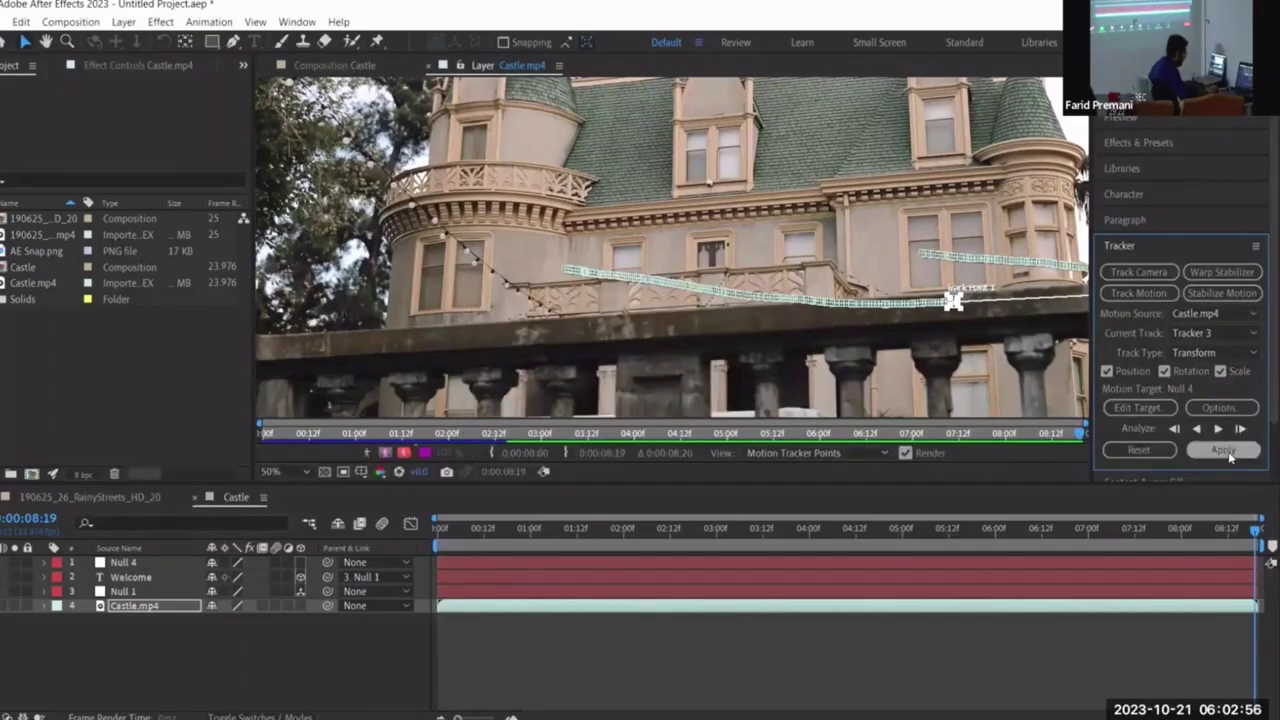
pyautogui.click(1228, 451)
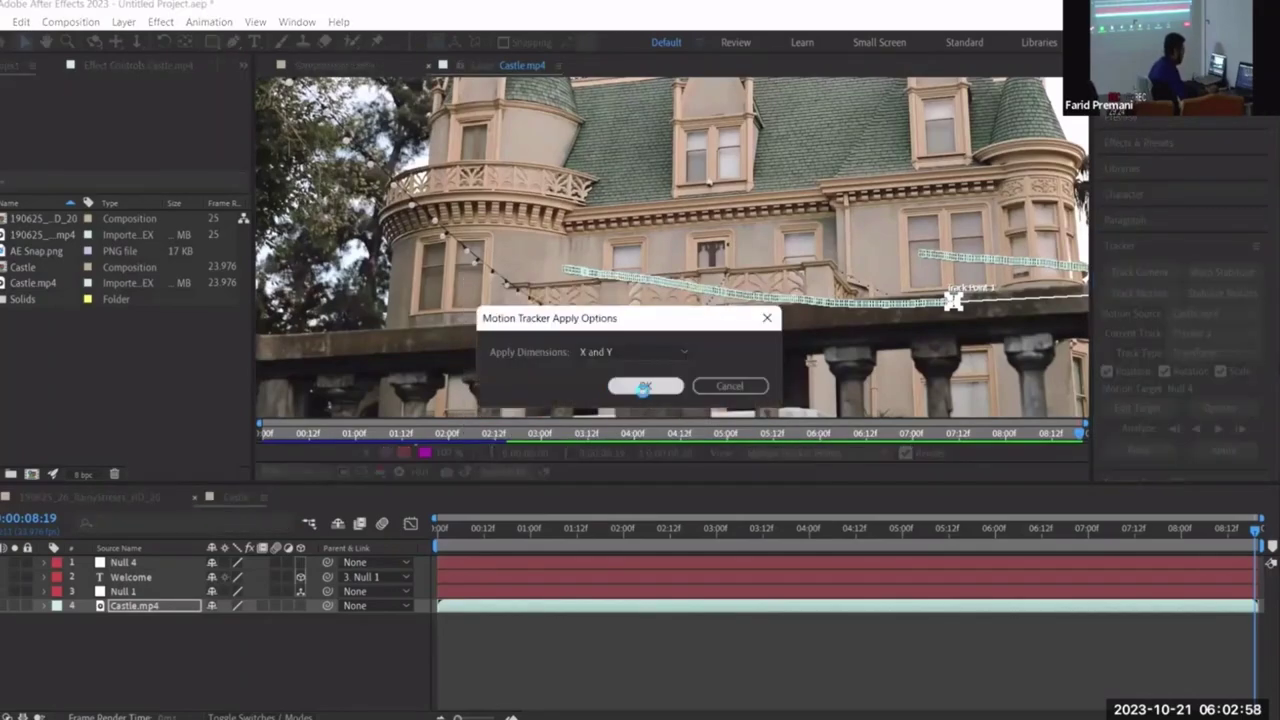
pyautogui.click(644, 387)
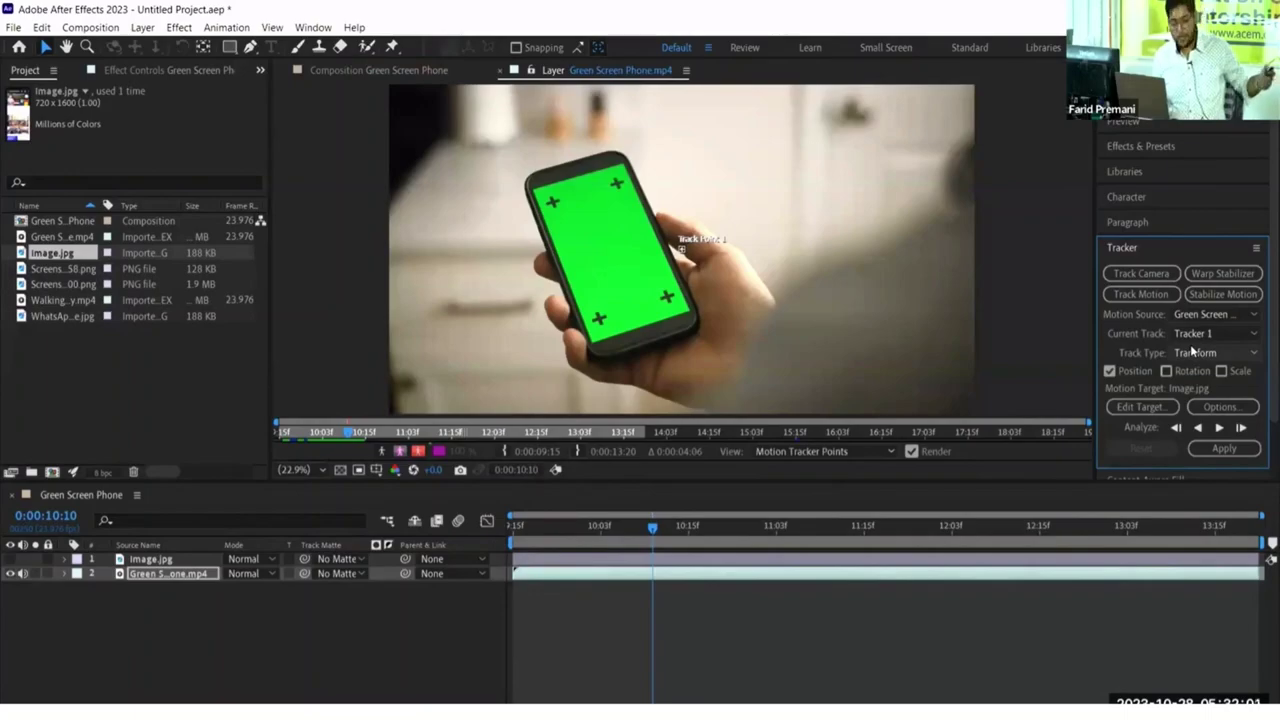
# Set the track type of the green screen phone footage to Perspective corner pin.
pyautogui.click(1193, 350)
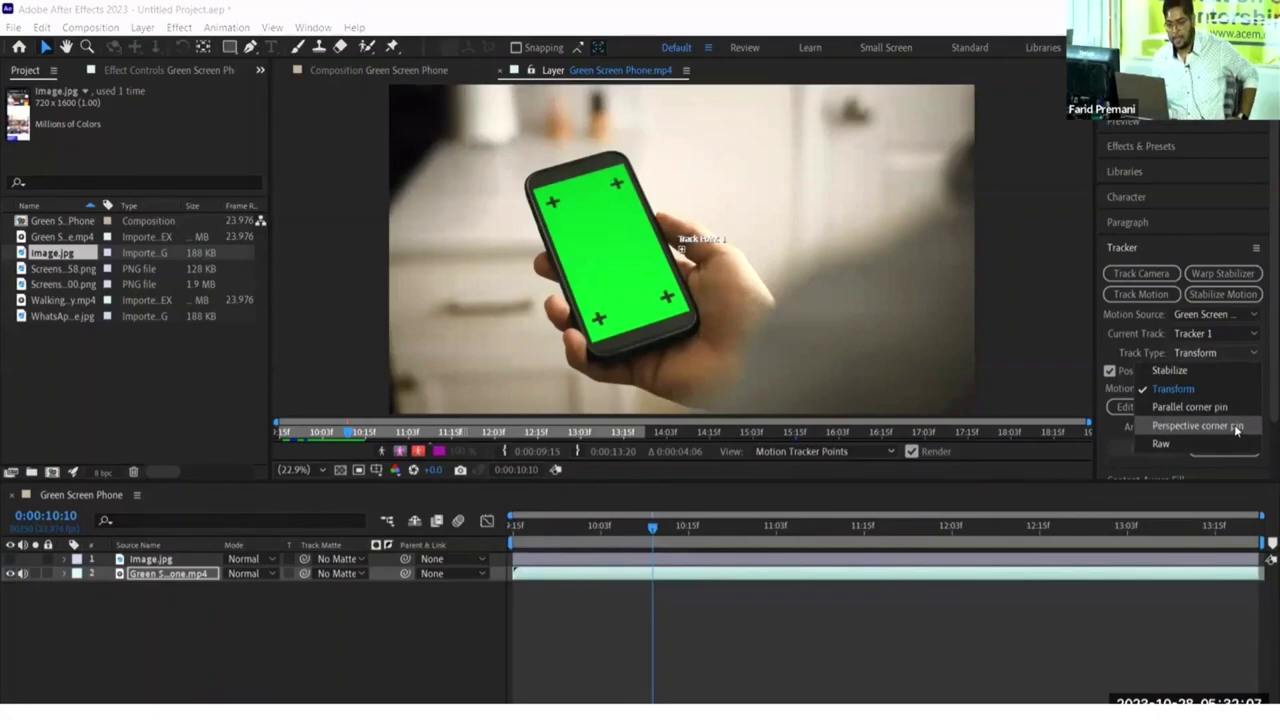
pyautogui.click(1237, 428)
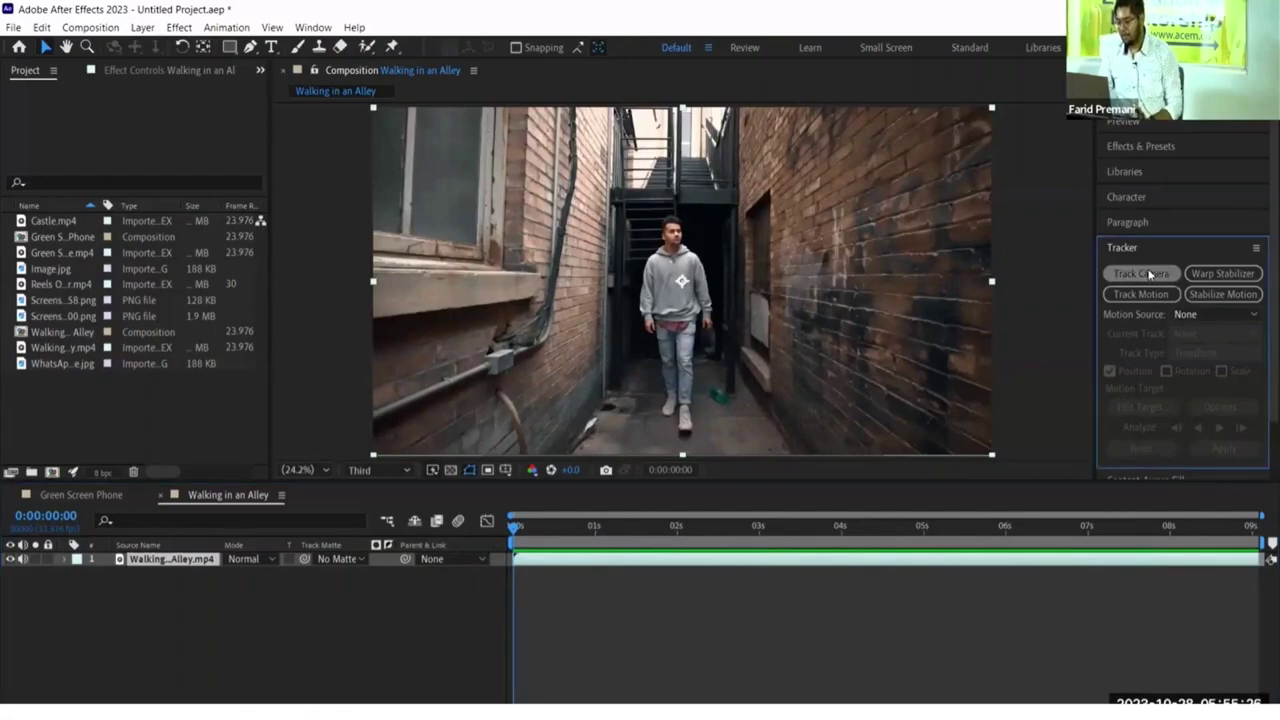
# Run the 3D Camera Tracker on the Walking in an Alley clip and turn on Detailed Analysis in its advanced settings.
pyautogui.click(1141, 273)
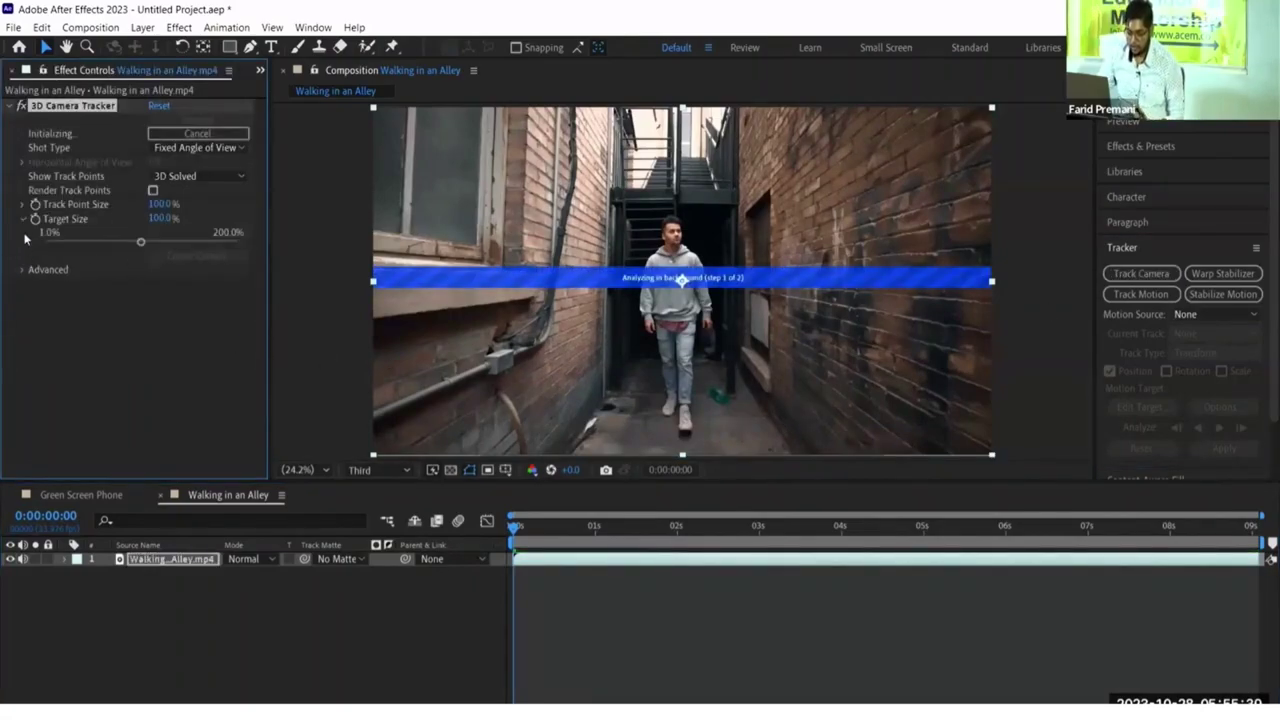
pyautogui.click(22, 251)
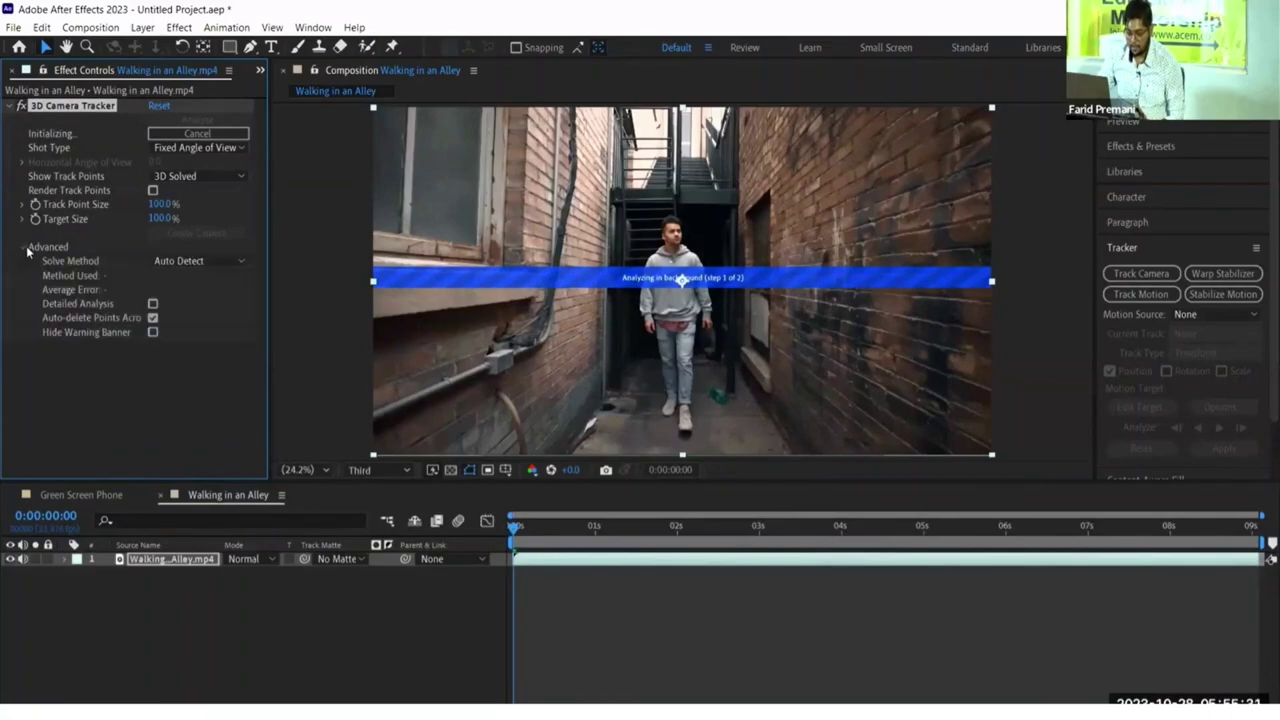
pyautogui.click(152, 303)
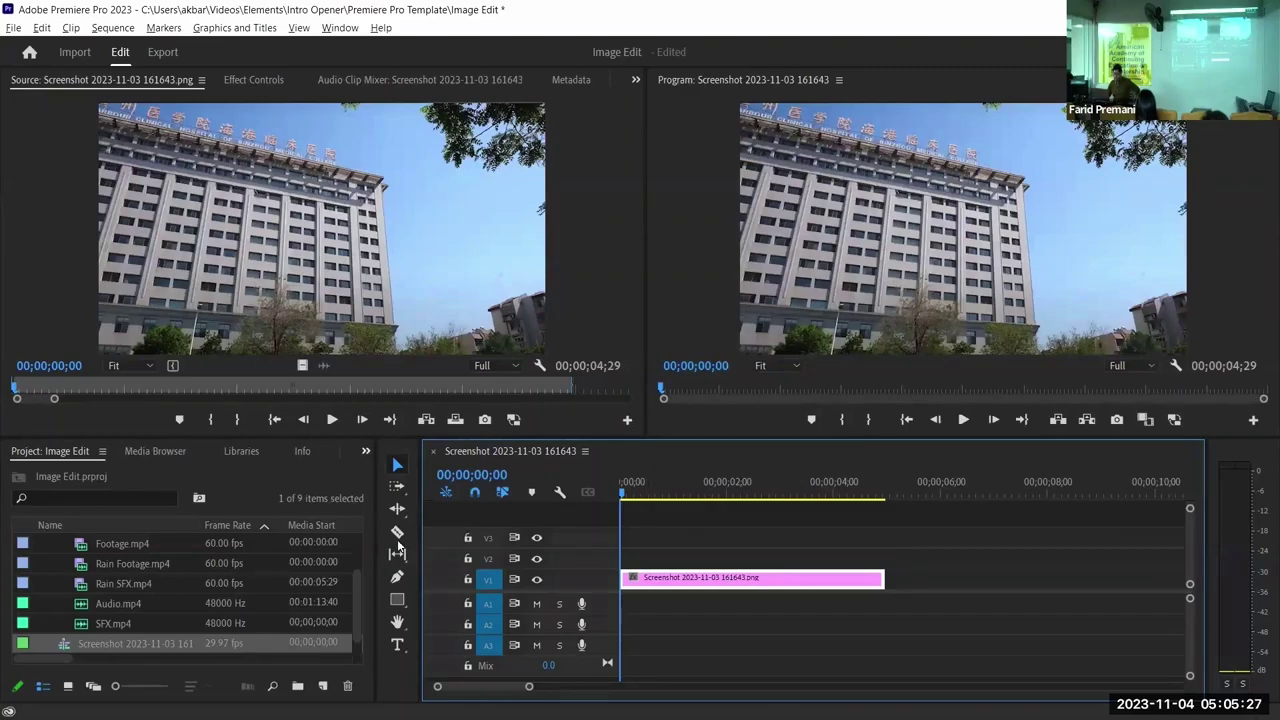
# Switch to Premiere Pro and search the effects for "ultra".
pyautogui.hotkey('shift', '7')
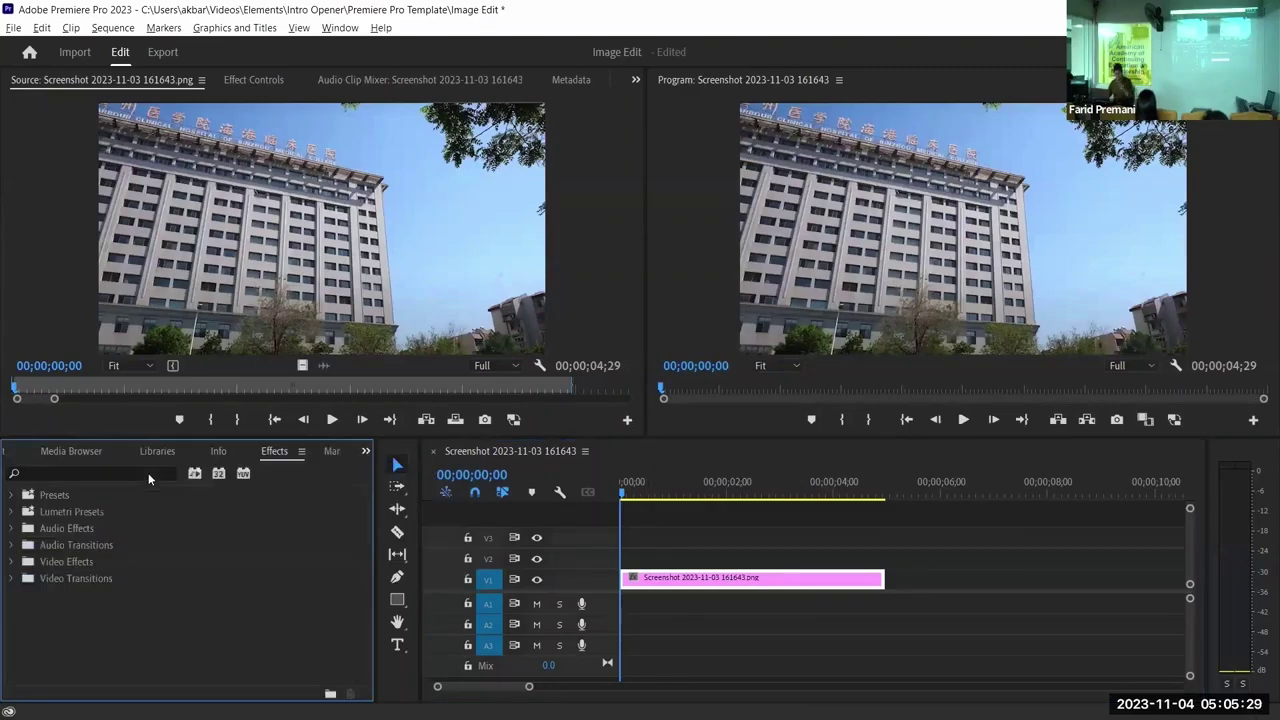
pyautogui.moveTo(210, 687)
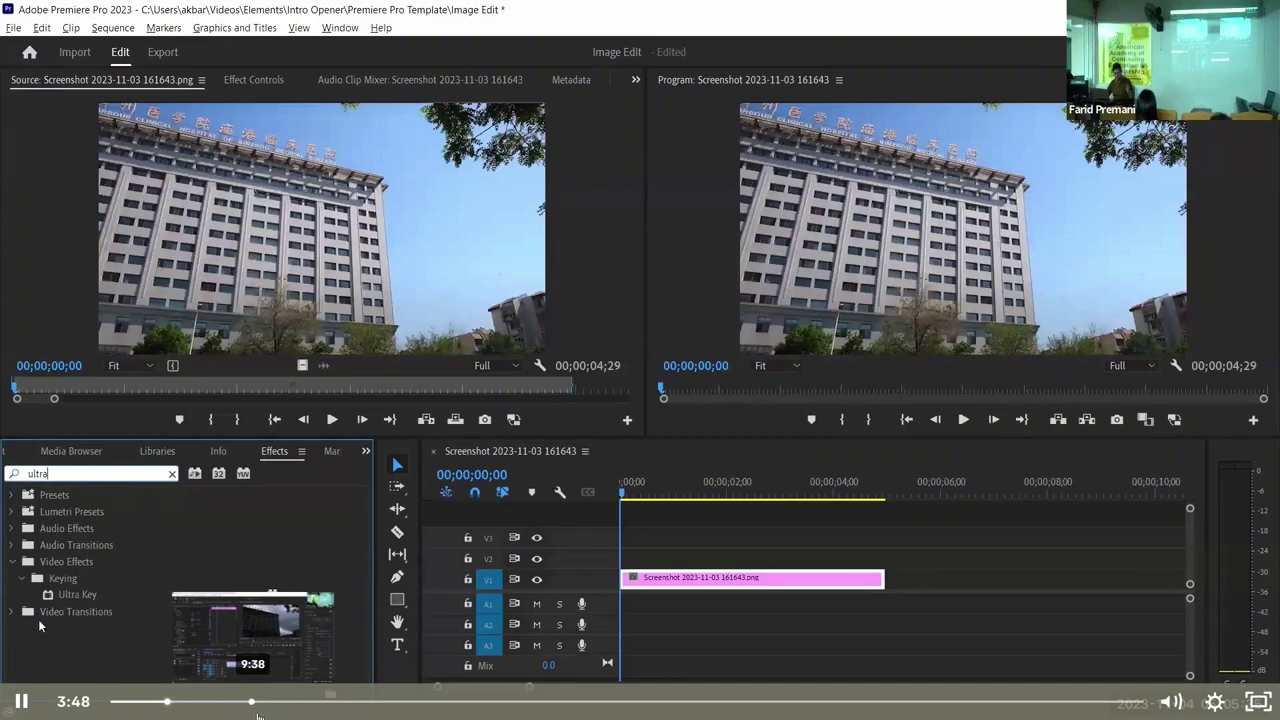
pyautogui.click(287, 702)
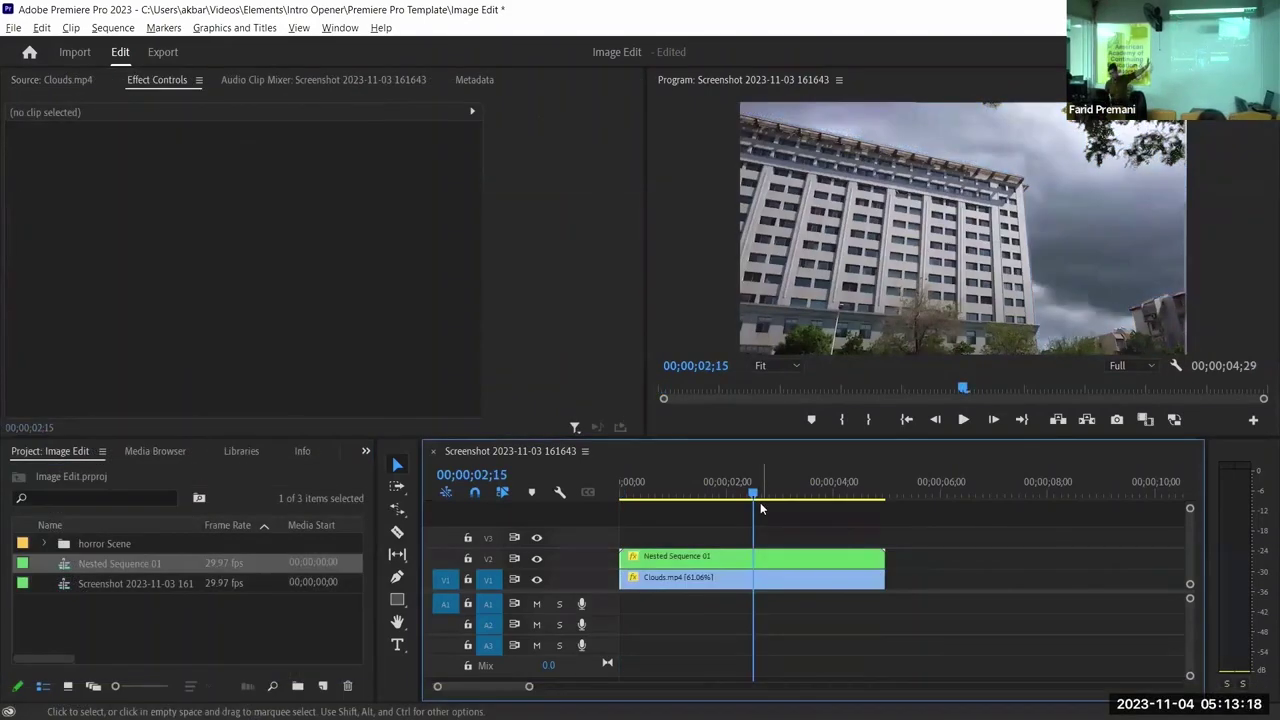
# Switch to the Color workspace and shift the tint of the Clouds.mp4 clip slightly towards magenta.
pyautogui.click(340, 28)
pyautogui.moveTo(368, 47)
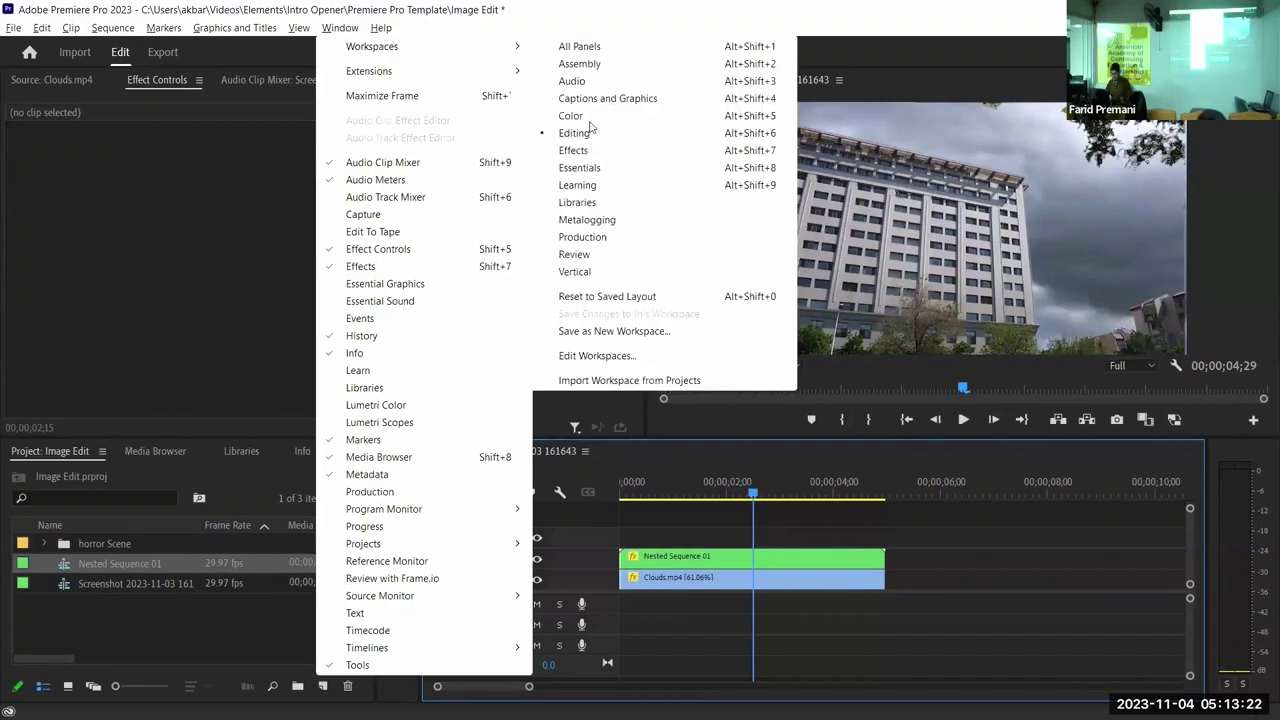
pyautogui.click(589, 119)
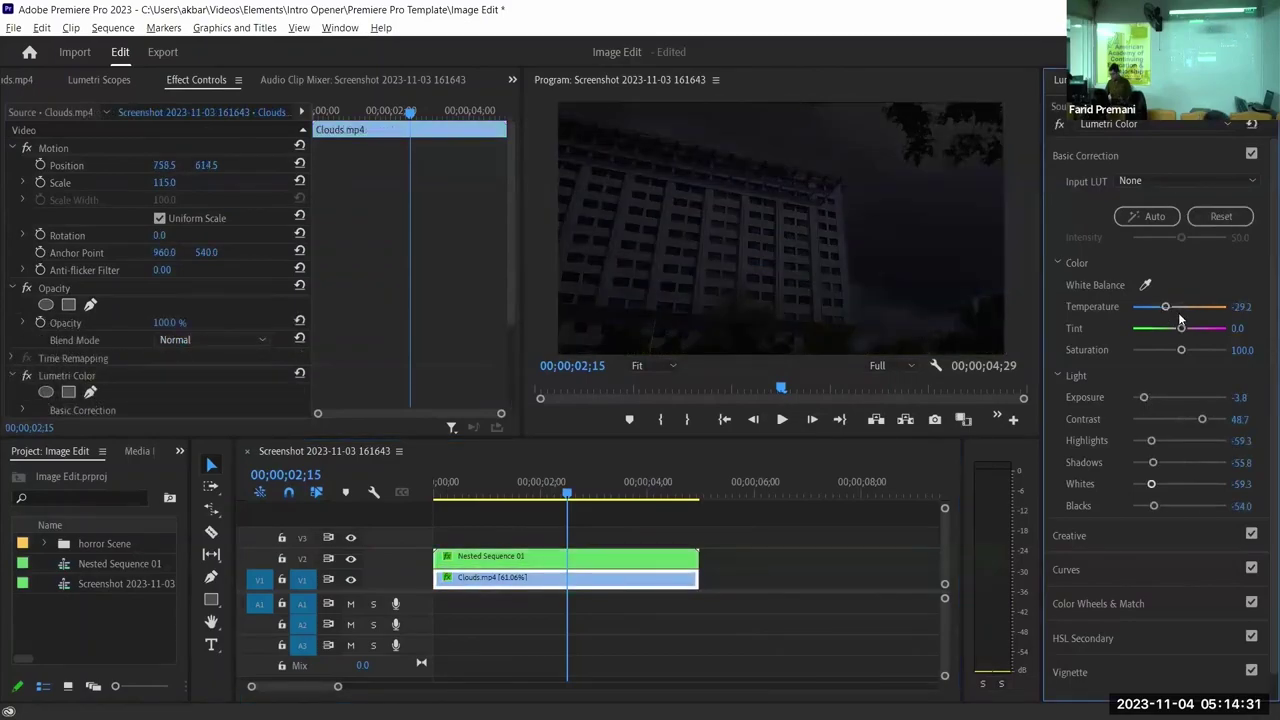
pyautogui.moveTo(1184, 334); pyautogui.dragTo(1192, 335)
pyautogui.press('`')
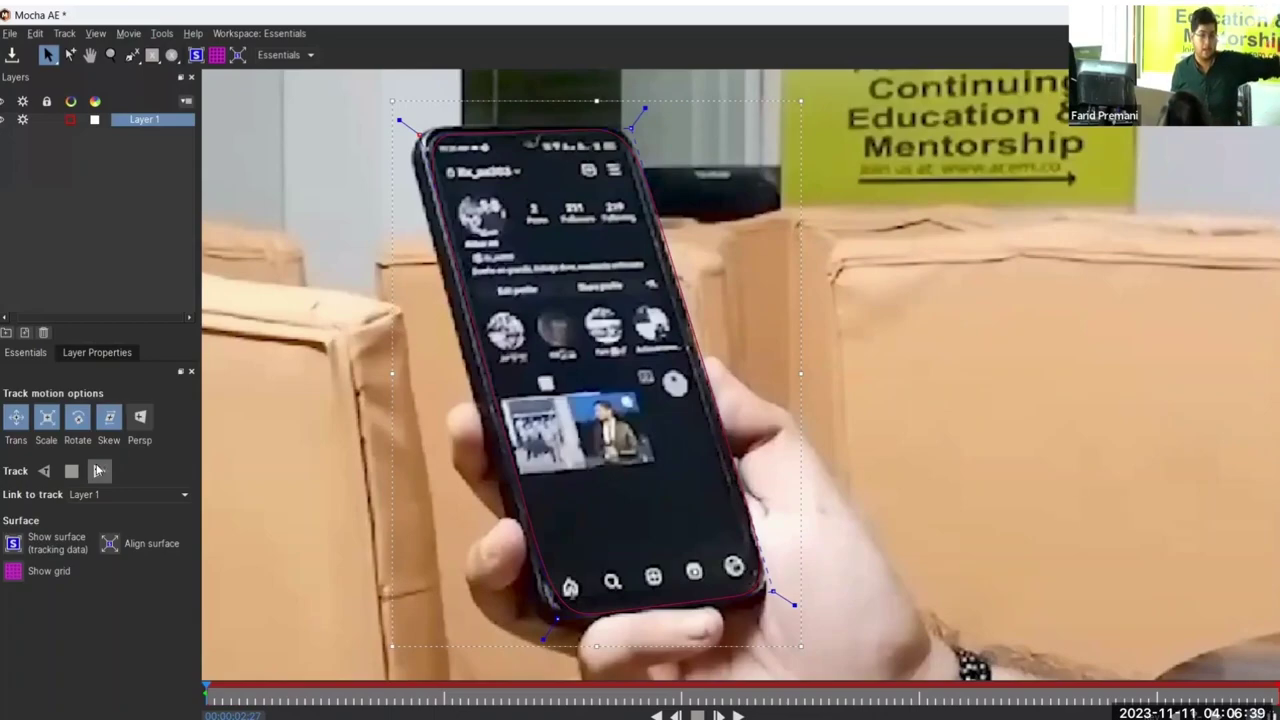
# Switch to Mocha AE and track the phone outline on Layer 1 forward with translation, scale, rotation and skew.
pyautogui.click(98, 470)
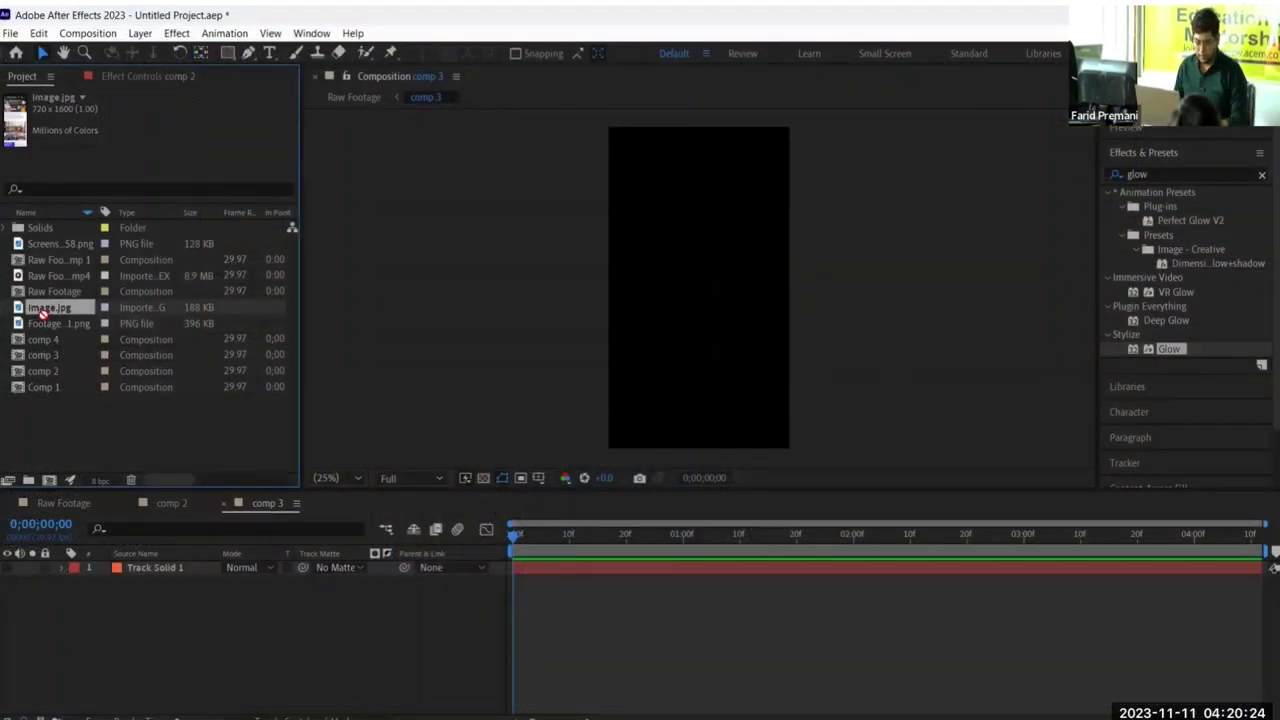
# Add Image.jpg to comp 3 in After Effects, scale it to 120%, and return to the Raw Footage composition.
pyautogui.moveTo(43, 313); pyautogui.dragTo(342, 606)
pyautogui.press('s')
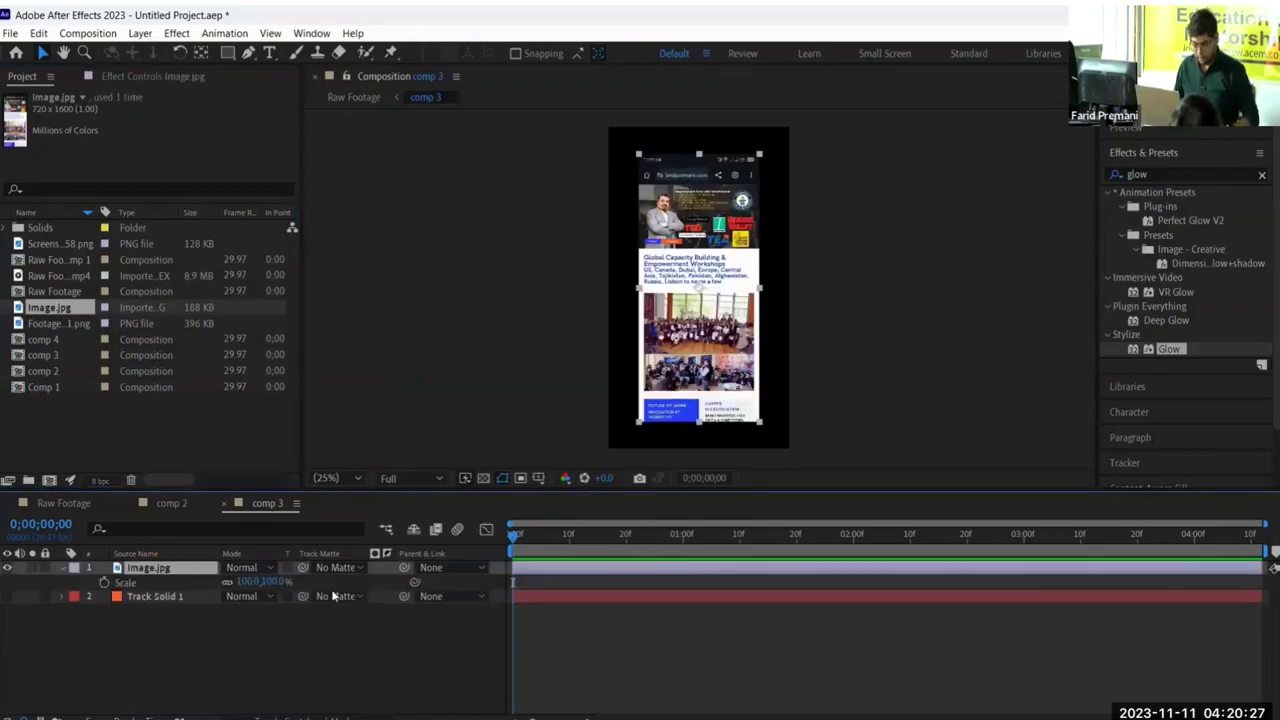
pyautogui.moveTo(258, 580); pyautogui.dragTo(268, 596)
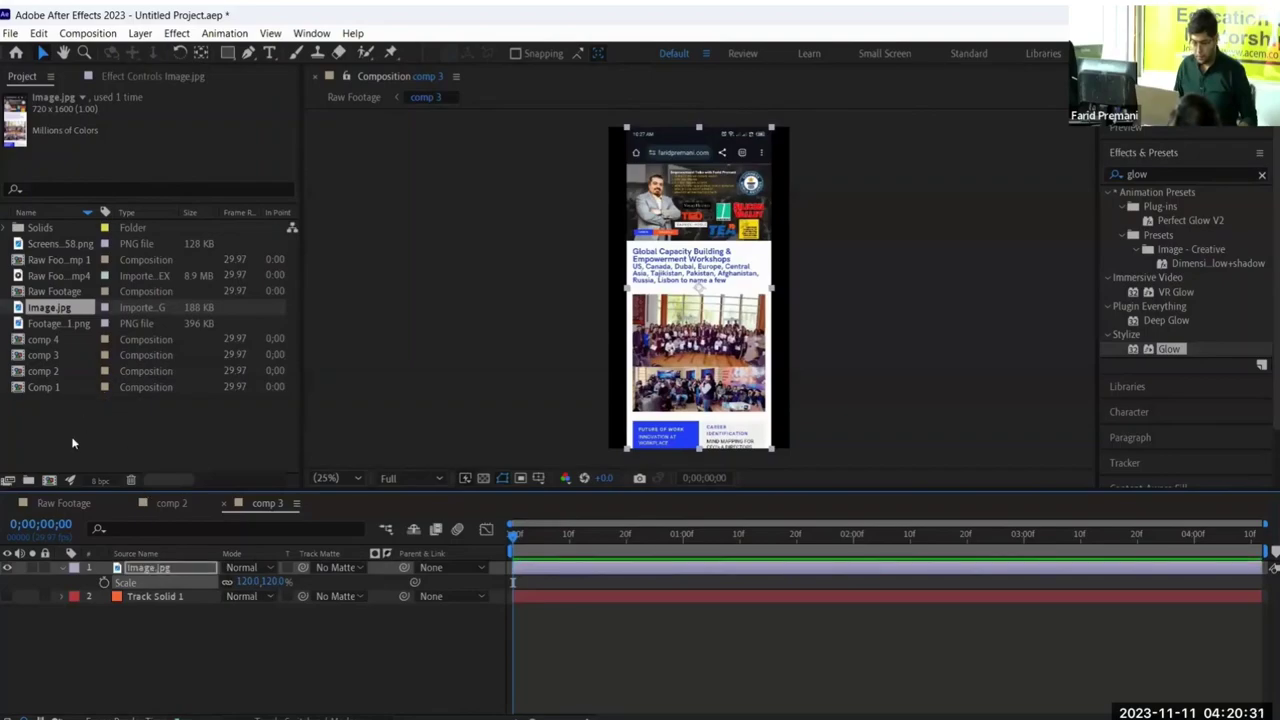
pyautogui.click(75, 505)
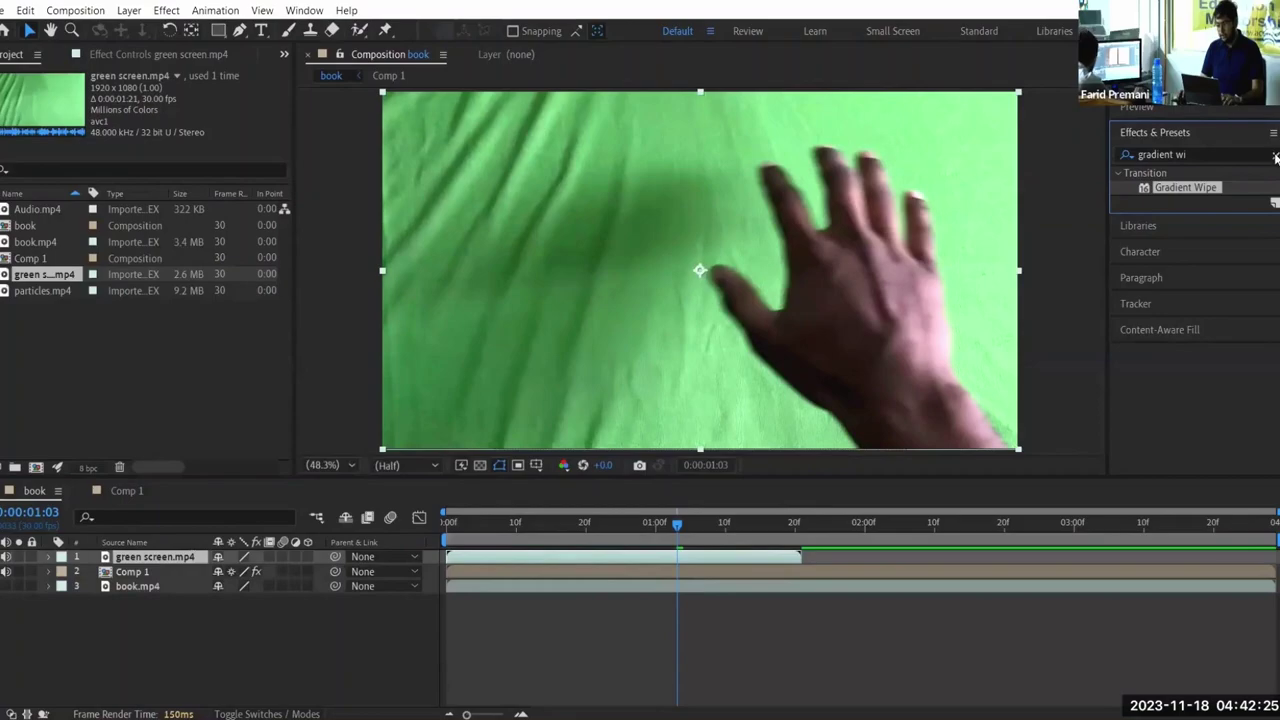
# Find the Keylight (1.2) effect and apply it to the green screen.mp4 layer in the book composition.
pyautogui.click(1274, 154)
pyautogui.click(1205, 154)
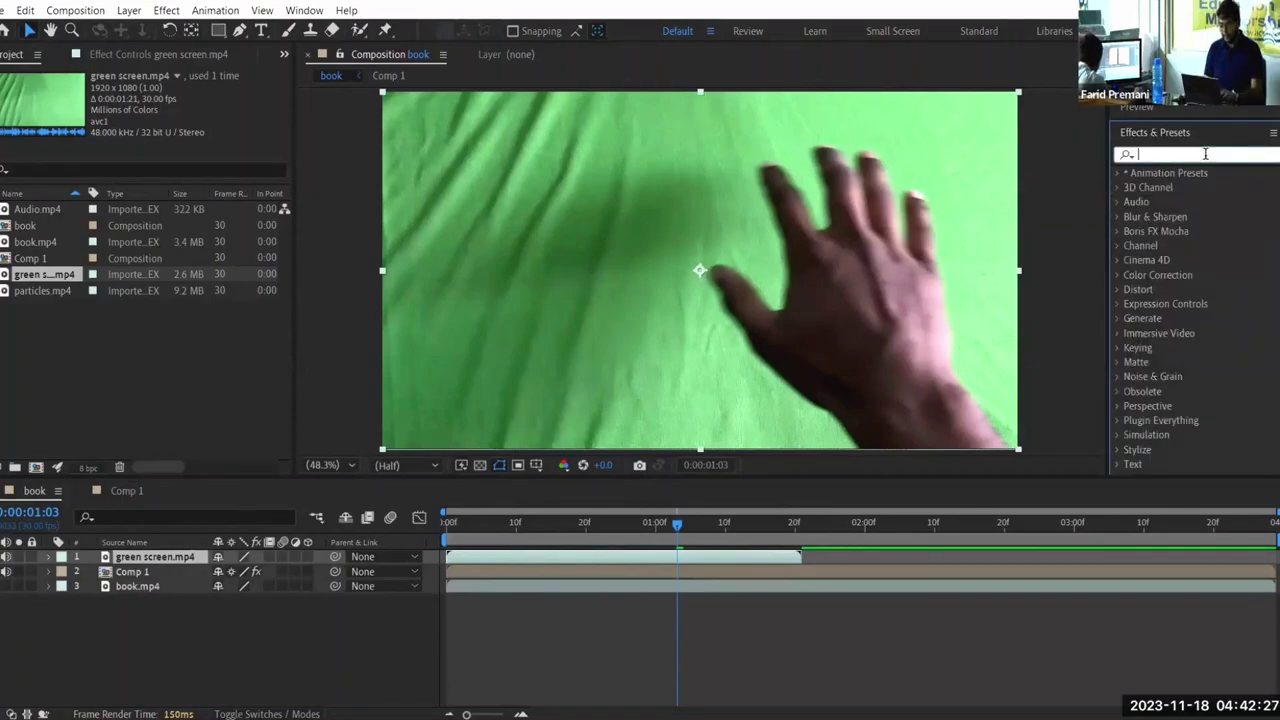
pyautogui.write('keylight')
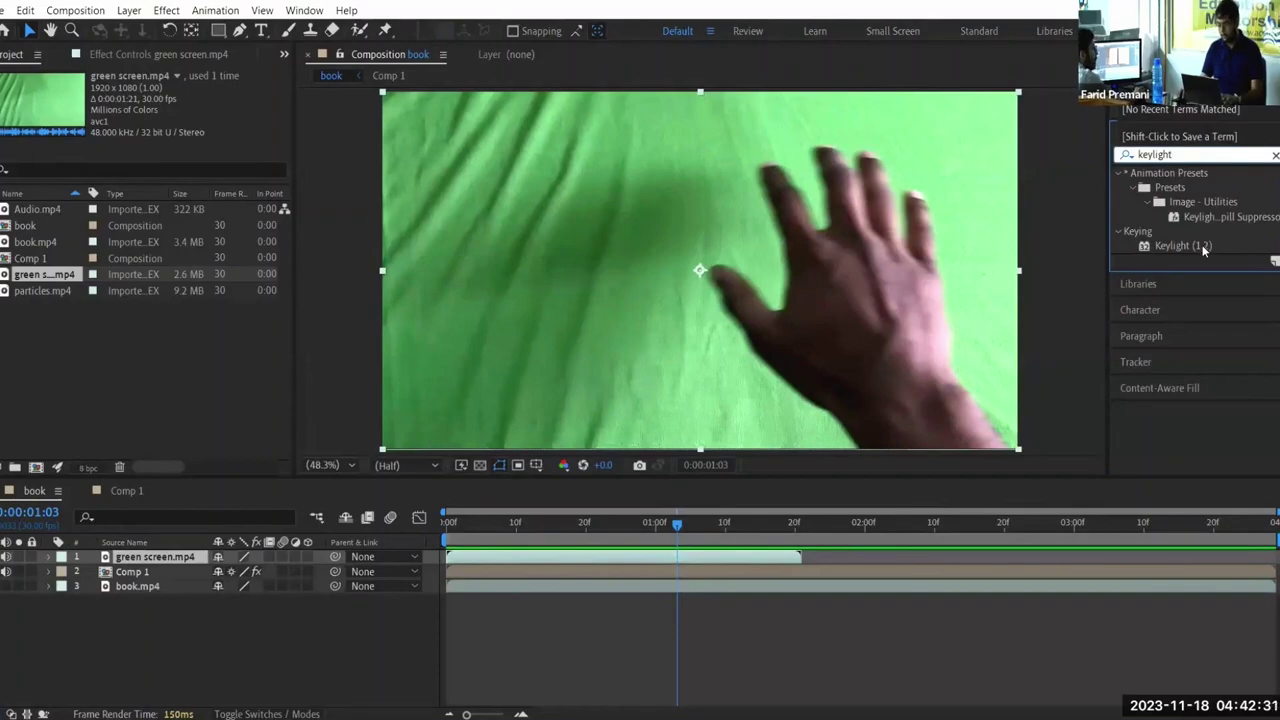
pyautogui.moveTo(1203, 250); pyautogui.dragTo(166, 557)
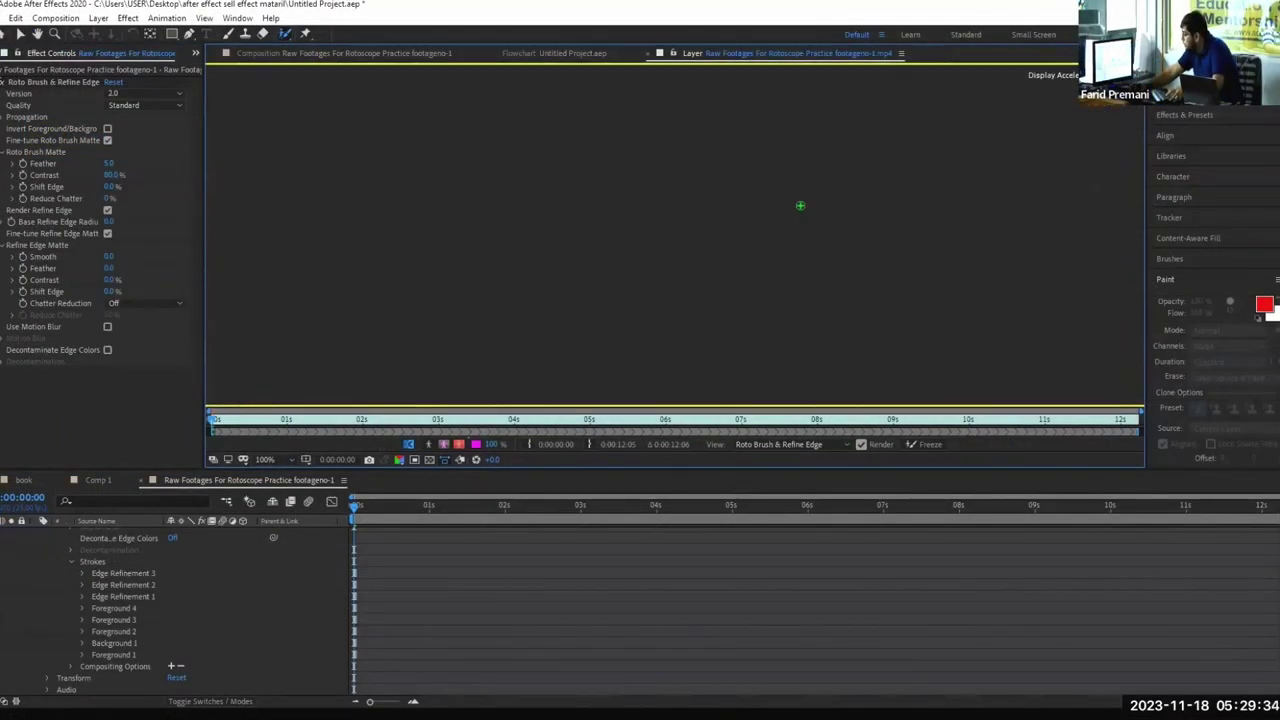
# Collapse the rotoscope footage layer's properties and advance frame by frame to propagate the Roto Brush and Refine Edge selection.
pyautogui.scroll(5, 60, 580)
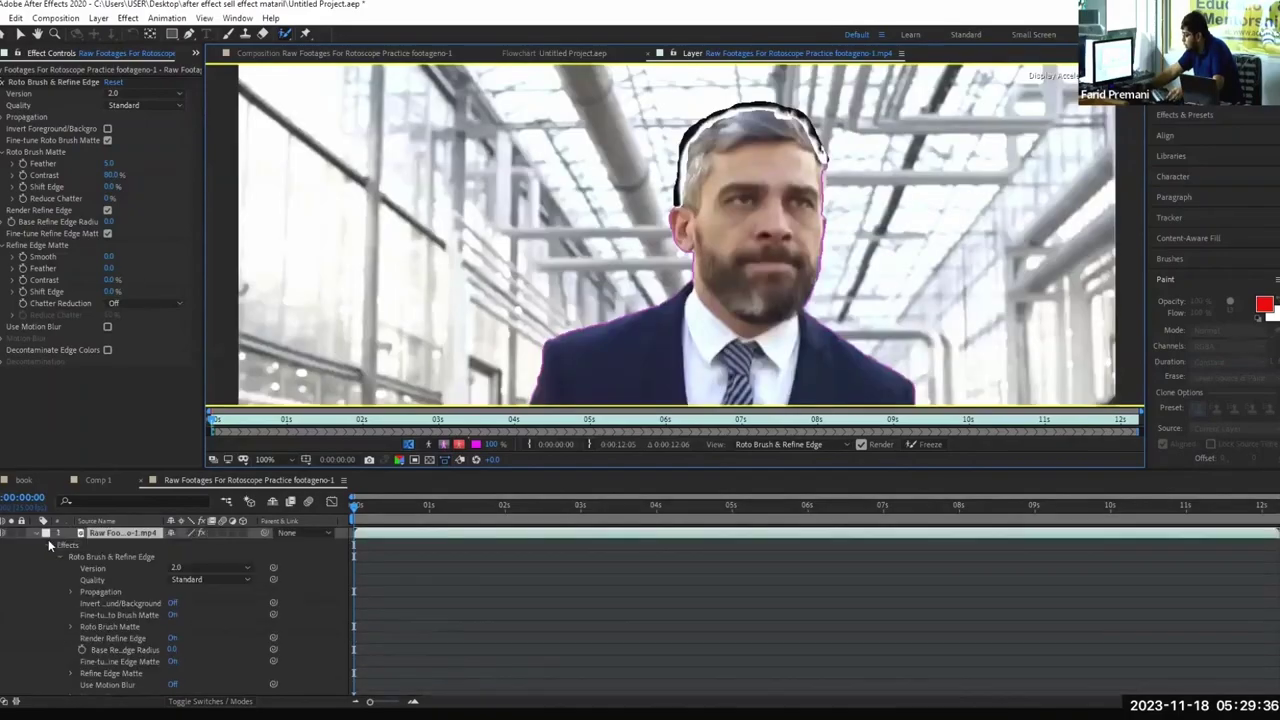
pyautogui.click(38, 536)
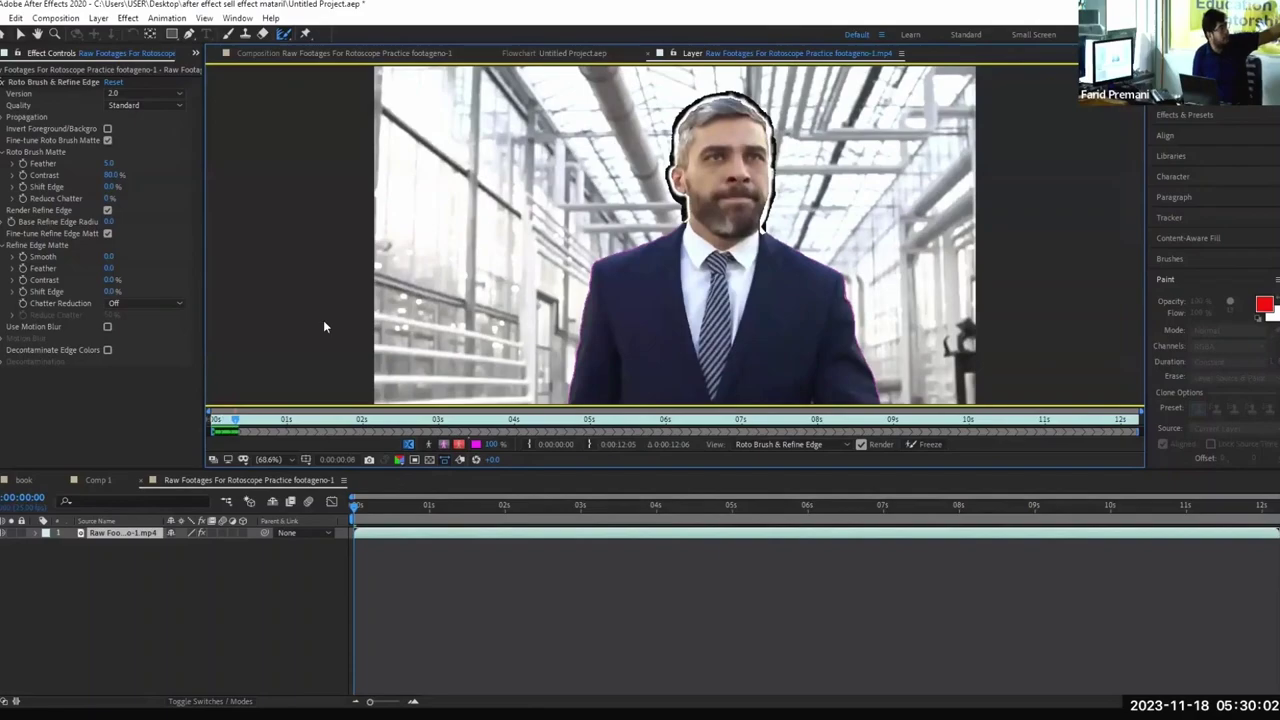
pyautogui.press('pagedown')
pyautogui.press('pagedown')
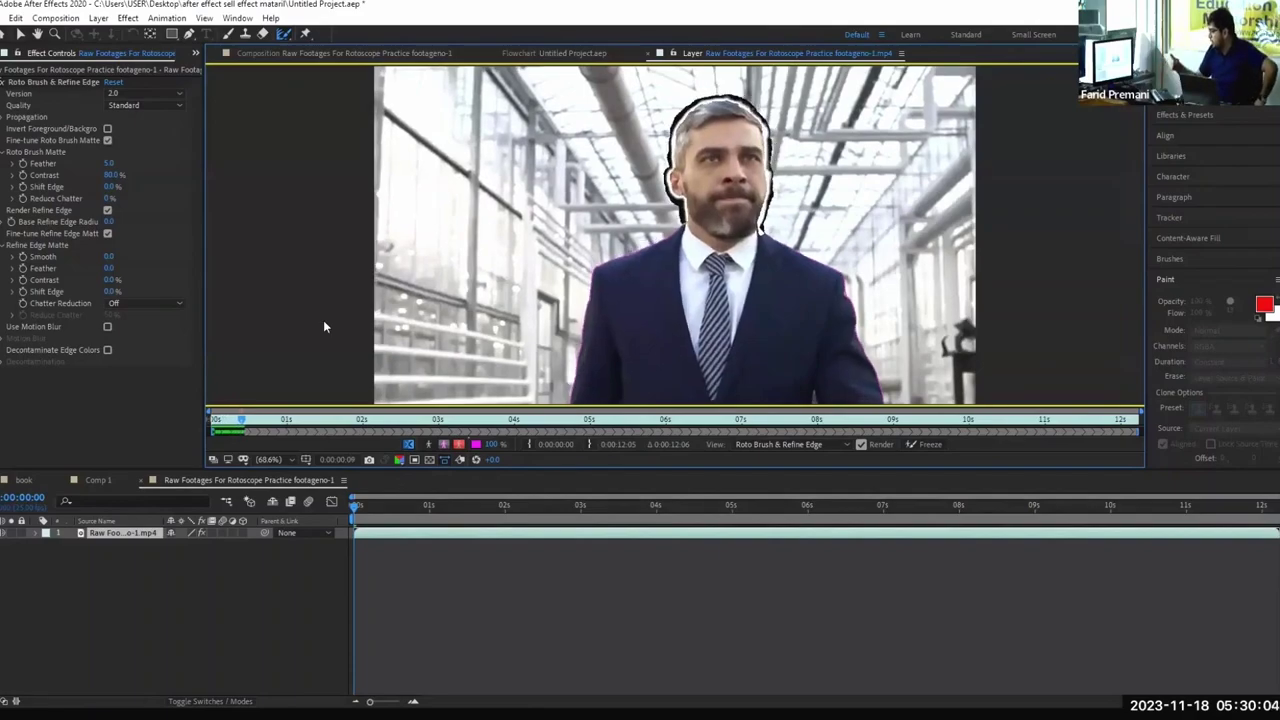
pyautogui.press('pagedown')
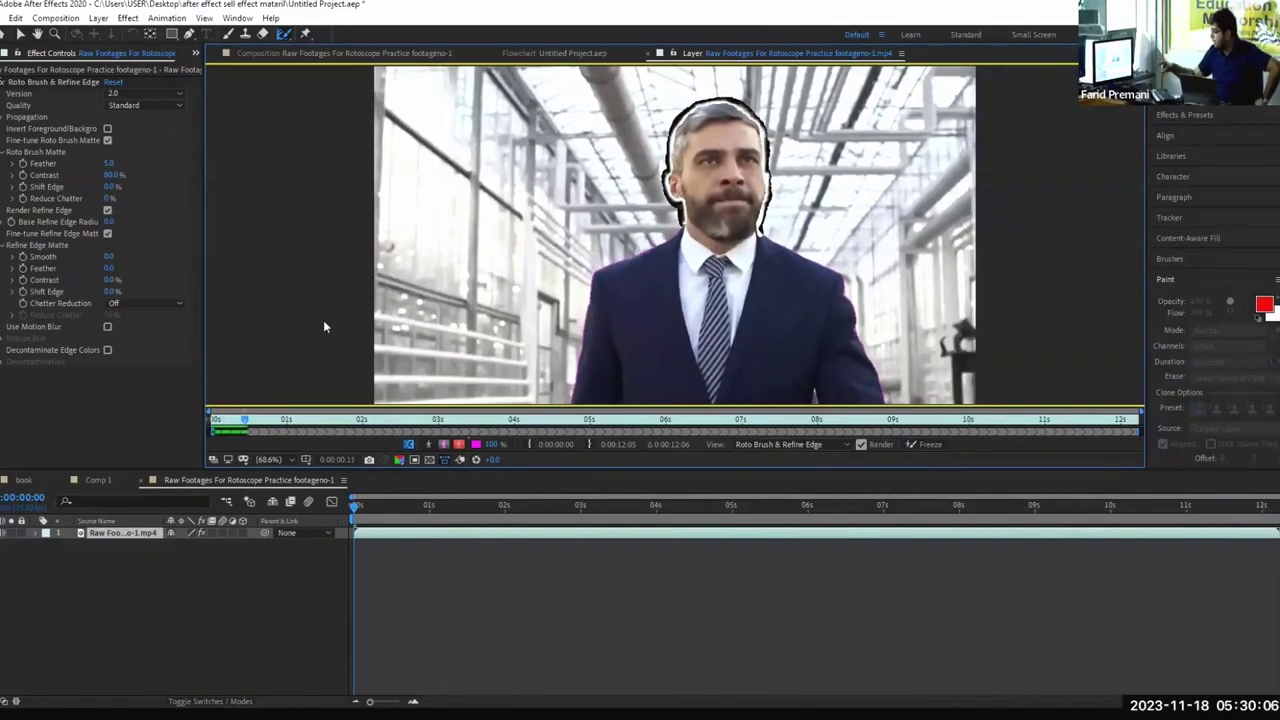
pyautogui.press('pagedown')
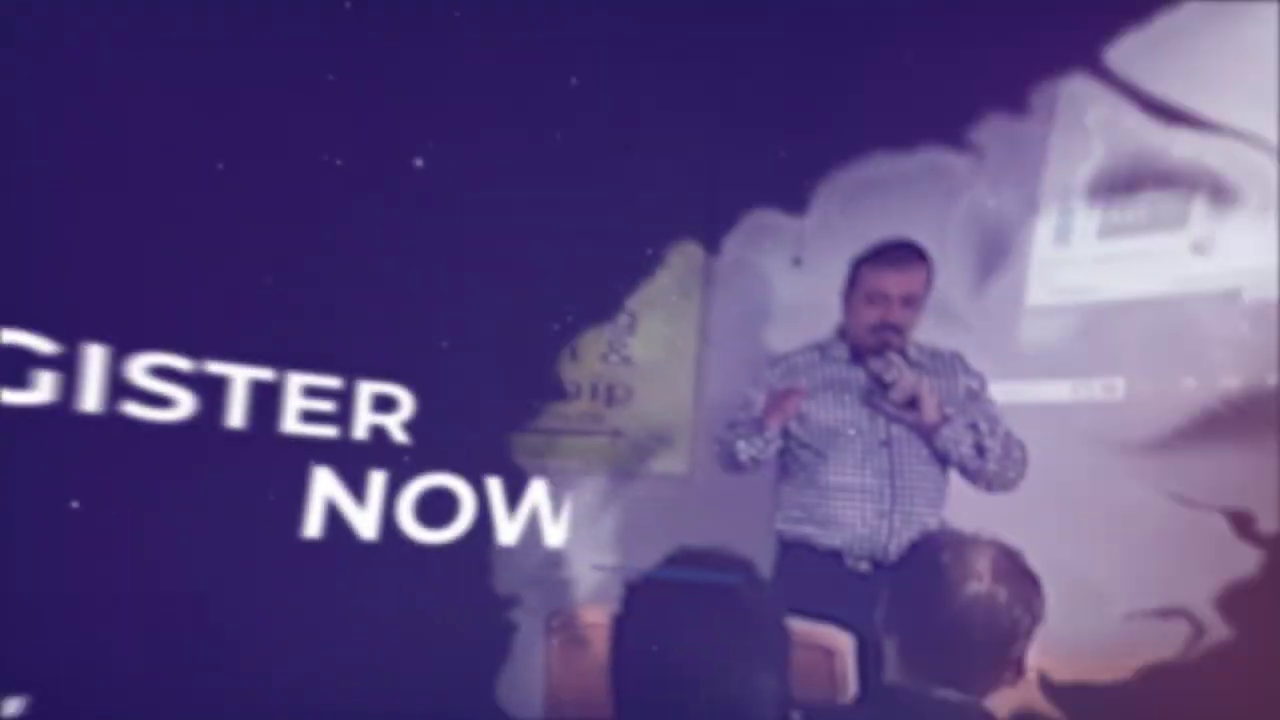